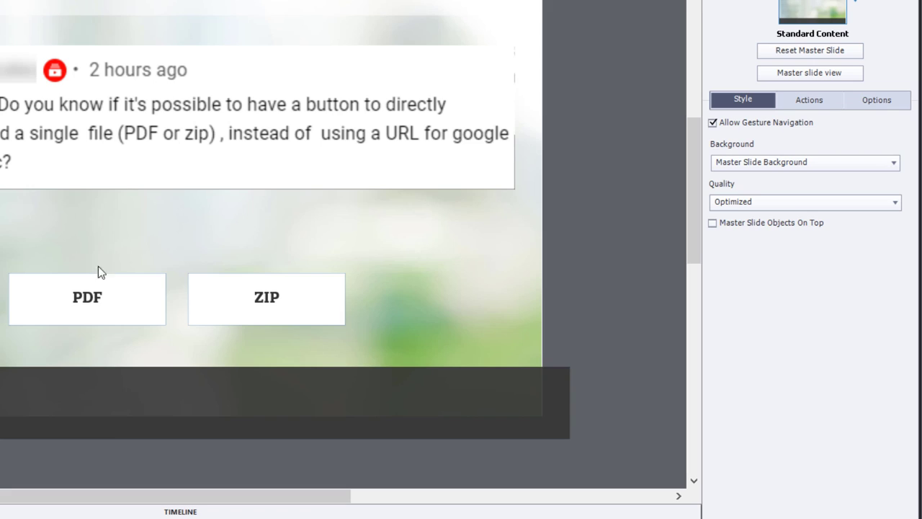
Step: Enable the hand cursor and disable the click sound for the PDF button
left_click(106, 299)
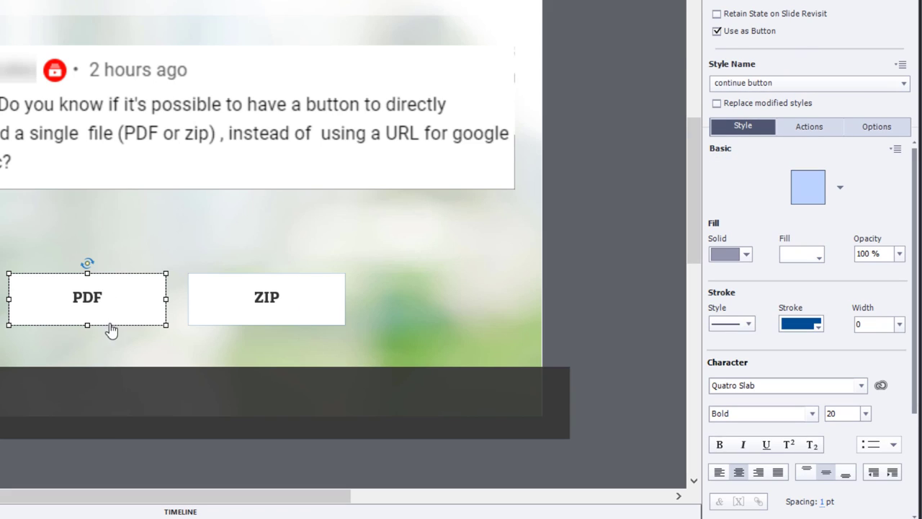
left_click(809, 126)
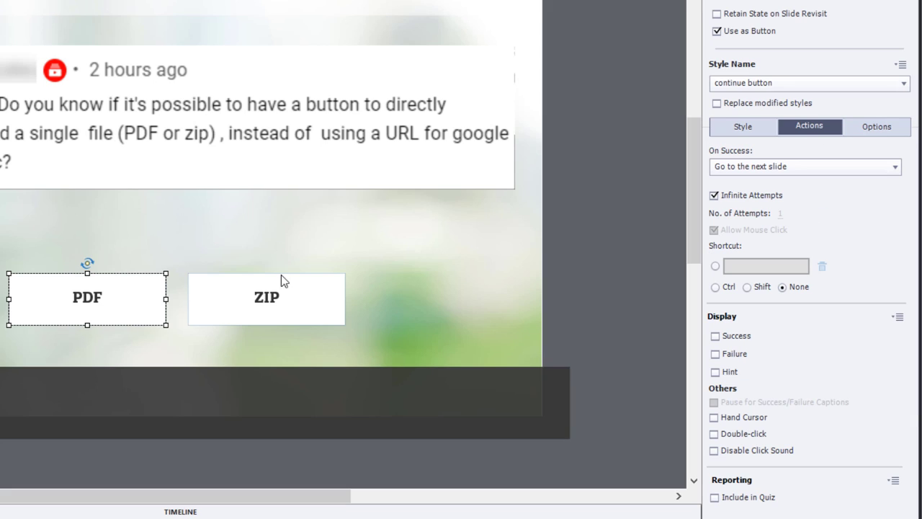
left_click(735, 418)
left_click(741, 449)
Step: Make the PDF button open the PDF file "occupational health and safety code - look at part 18" from the Desktop
left_click(786, 170)
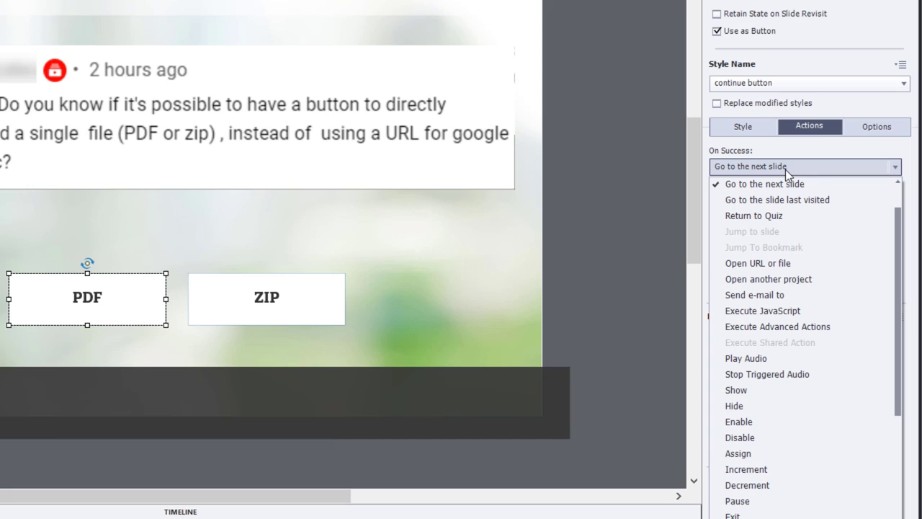
left_click(783, 265)
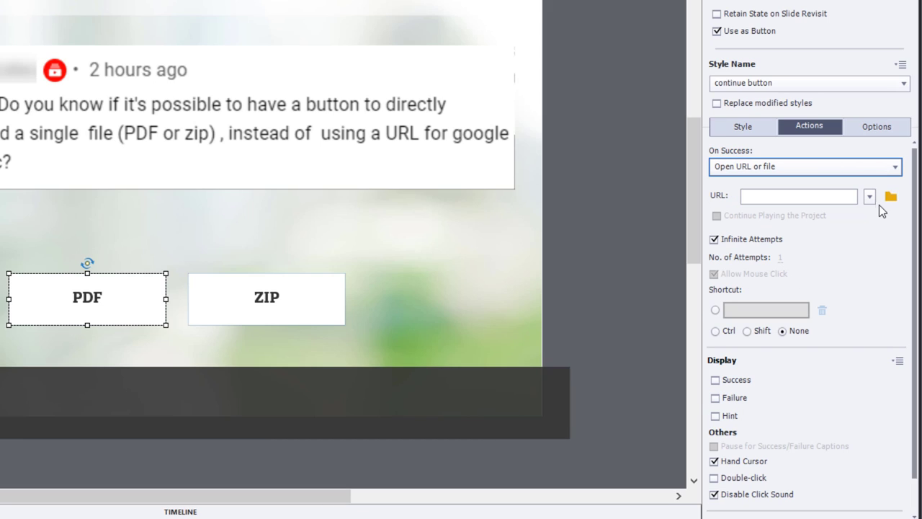
left_click(757, 194)
left_click(894, 204)
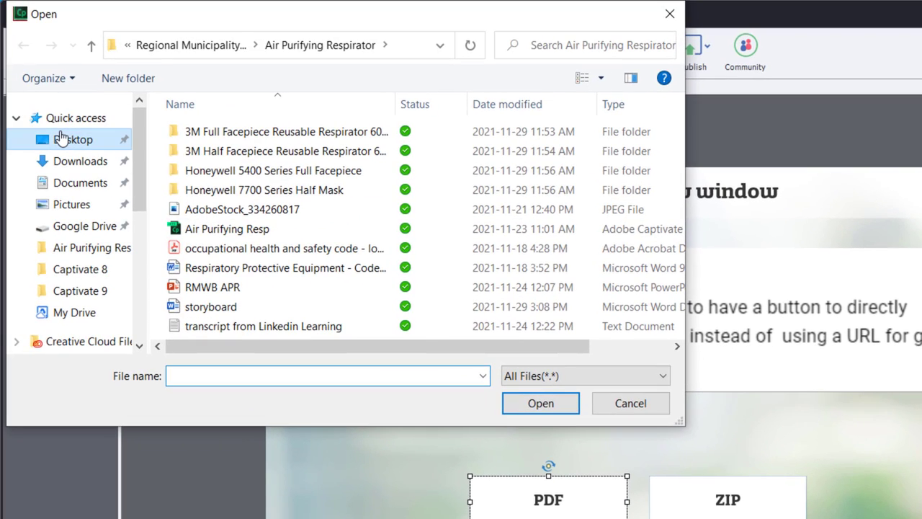
left_click(61, 137)
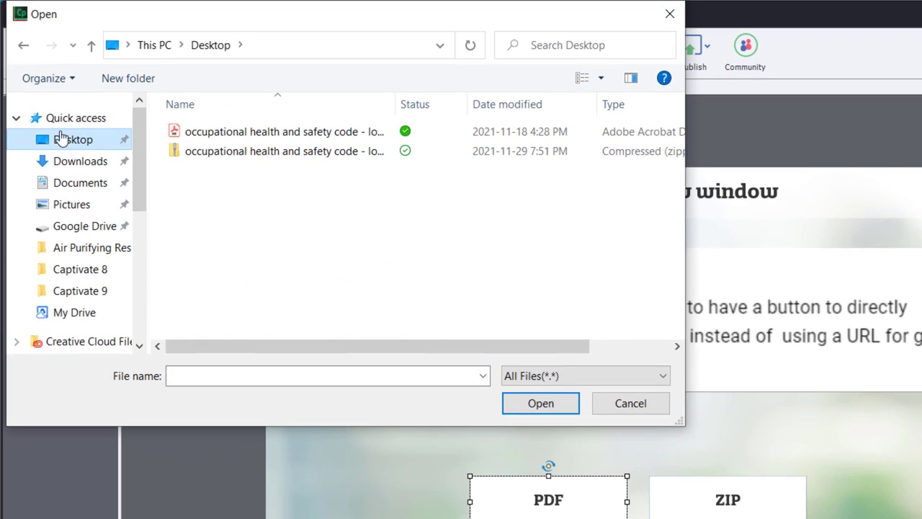
left_click(307, 137)
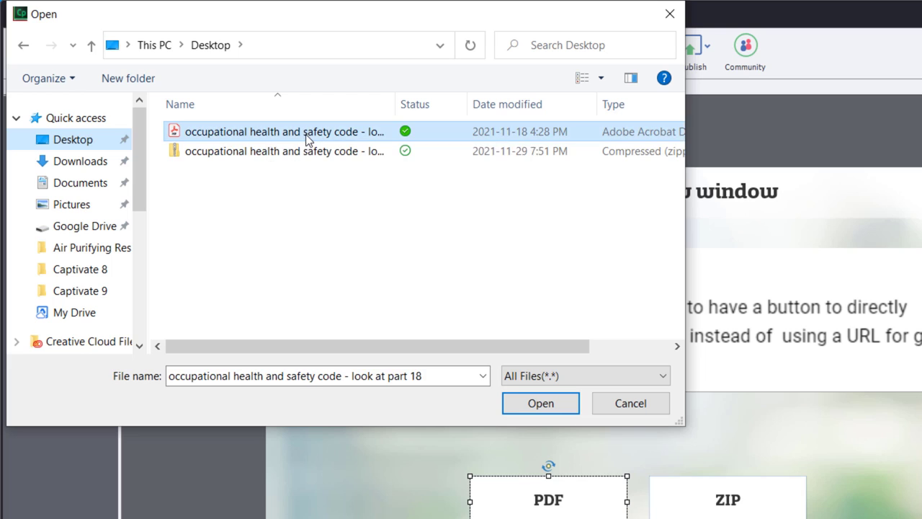
left_click(541, 403)
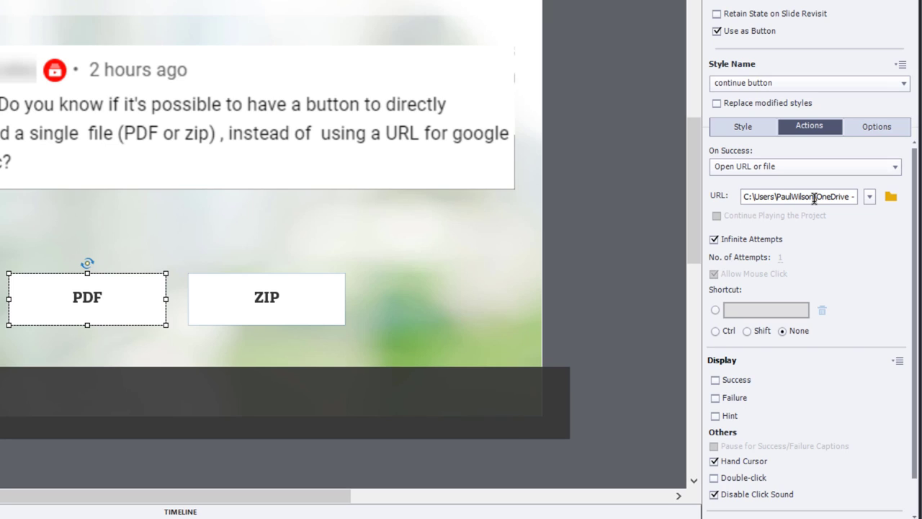
Step: Set the PDF button's file to open in a new window without continuing to play the project
left_click(869, 197)
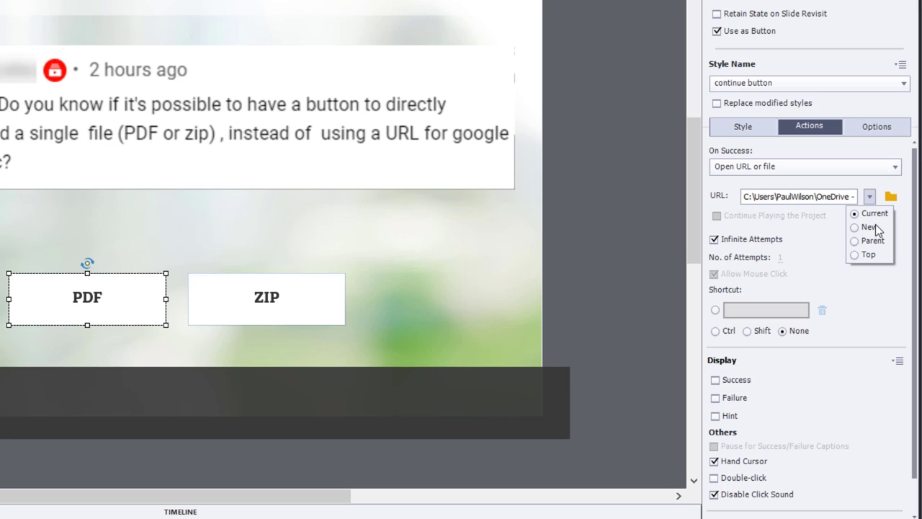
left_click(869, 227)
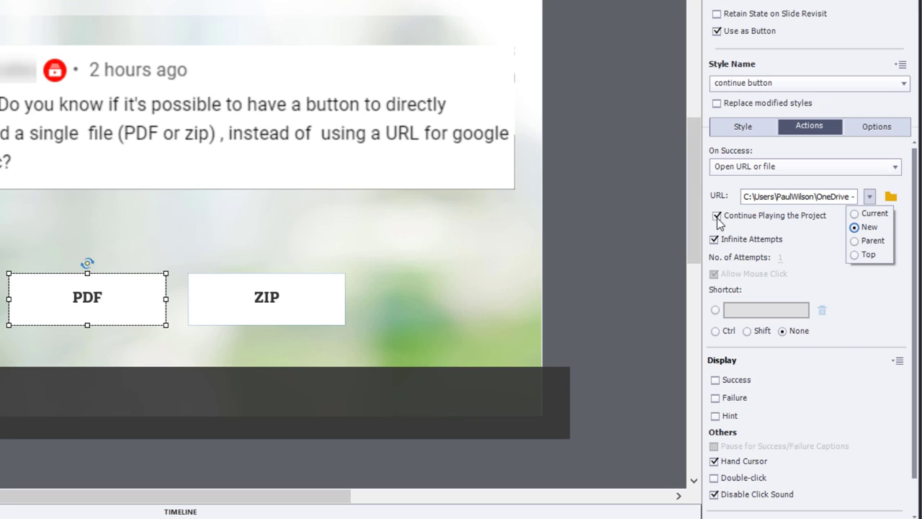
left_click(717, 217)
left_click(717, 217)
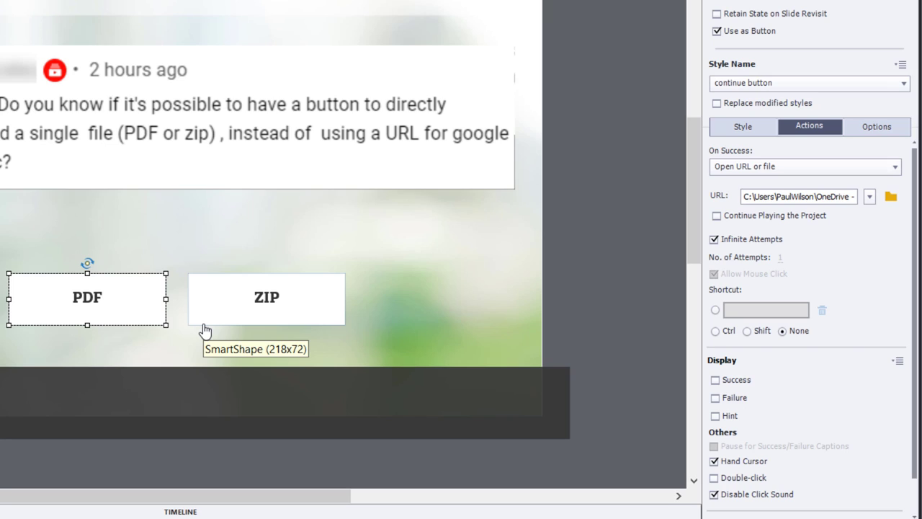
Step: Make the ZIP button open the zipped file "occupational health and safety code - look at part 18" from the Desktop
left_click(297, 314)
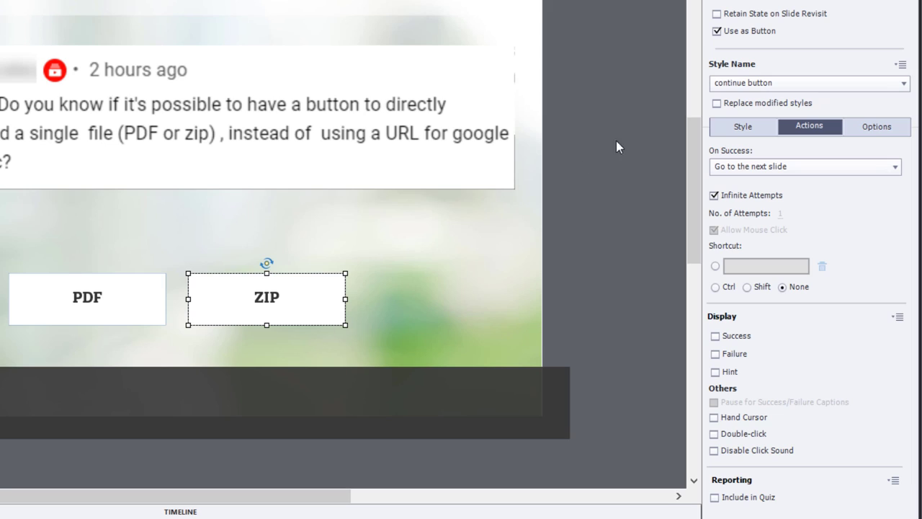
left_click(802, 167)
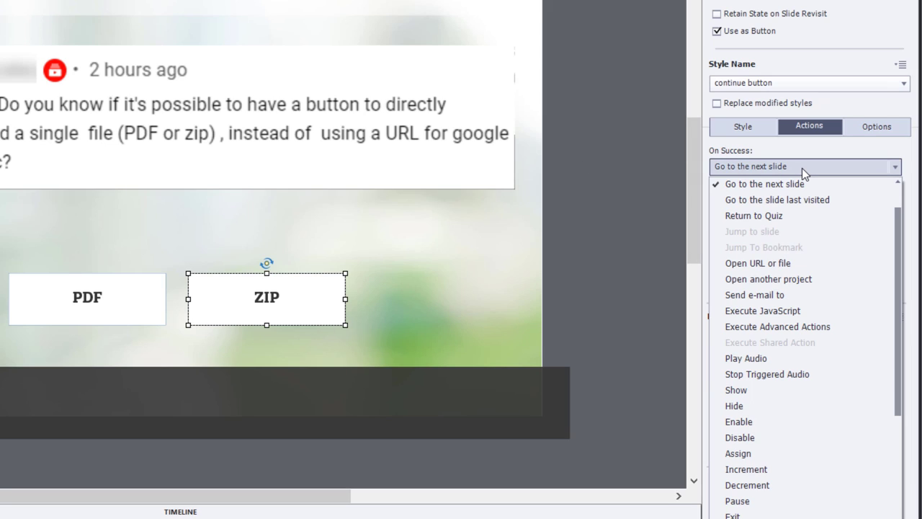
left_click(817, 263)
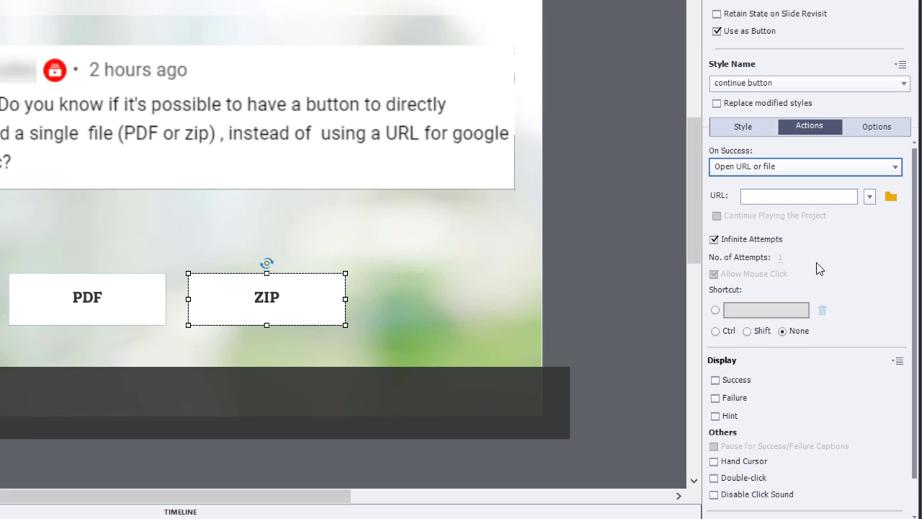
left_click(890, 196)
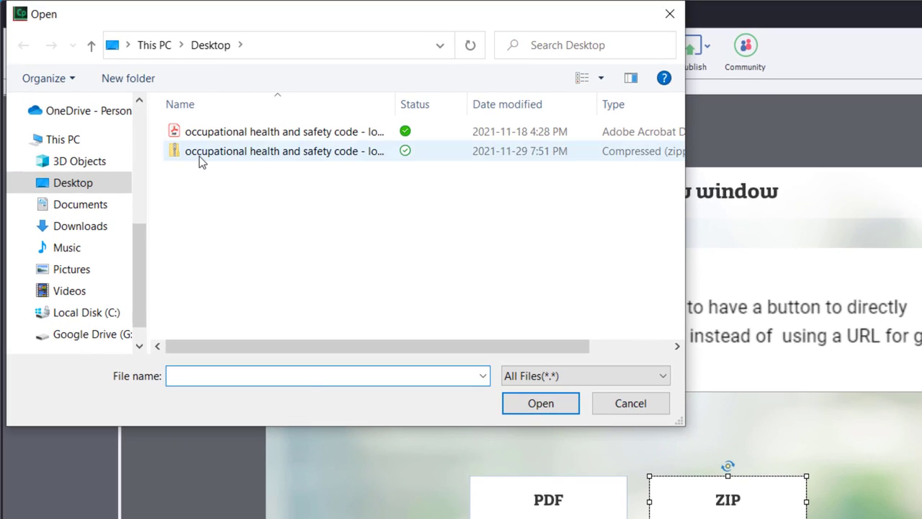
left_click(21, 6)
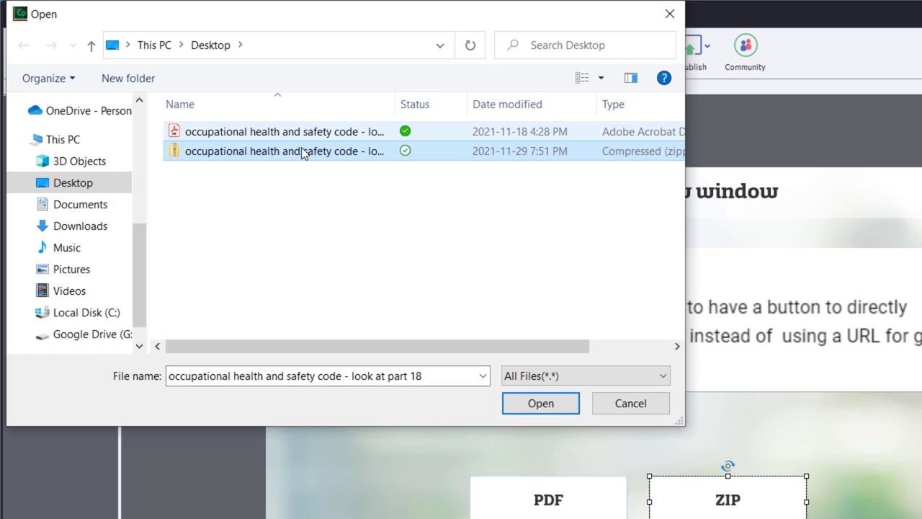
left_click(551, 407)
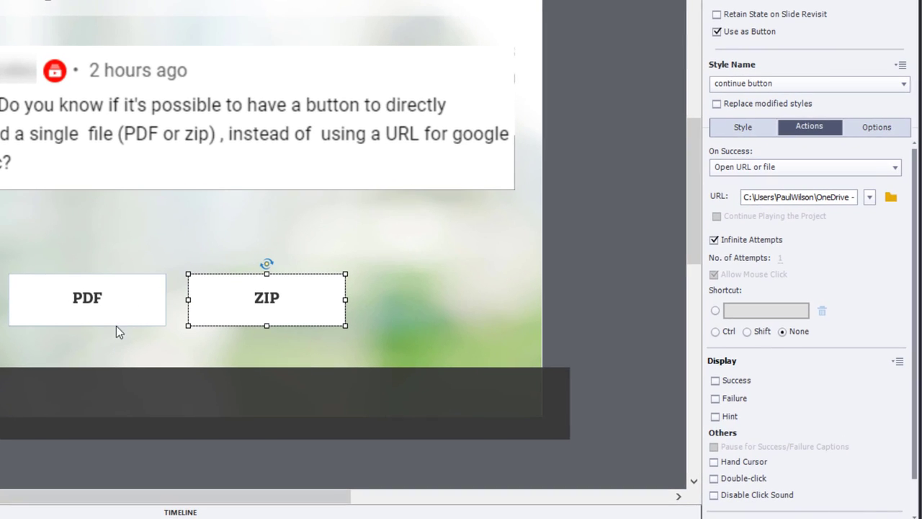
Step: Set the ZIP button's file to open in a new window without continuing to play the project
left_click(870, 197)
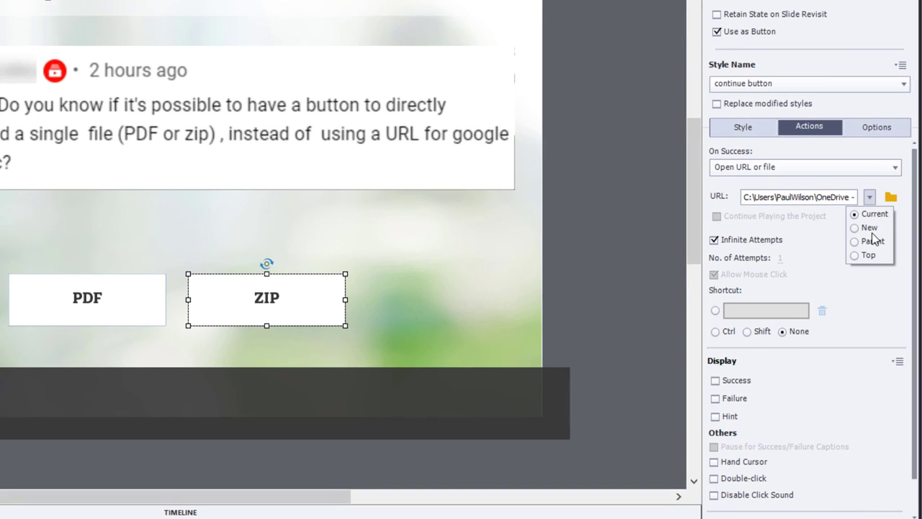
left_click(868, 229)
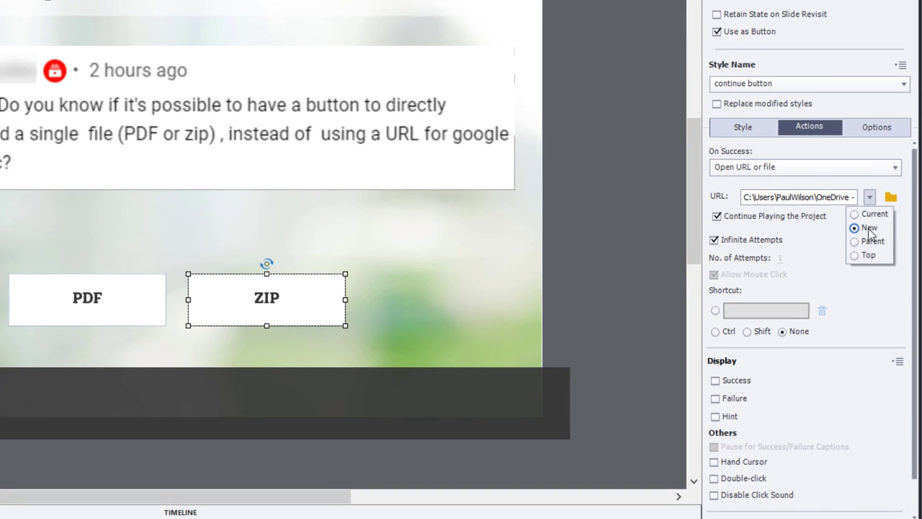
left_click(719, 217)
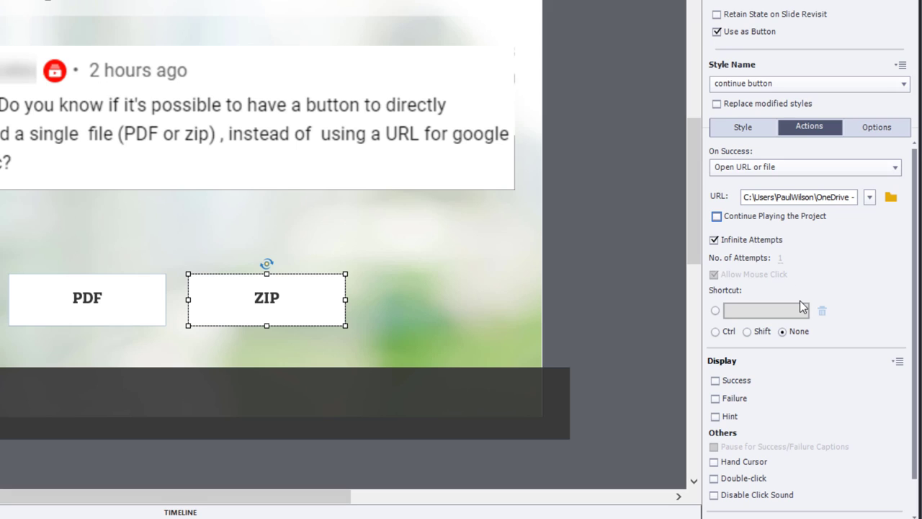
Step: Enable the hand cursor and disable the click sound for the PDF and ZIP buttons together
left_click_drag(409, 243, 14, 344)
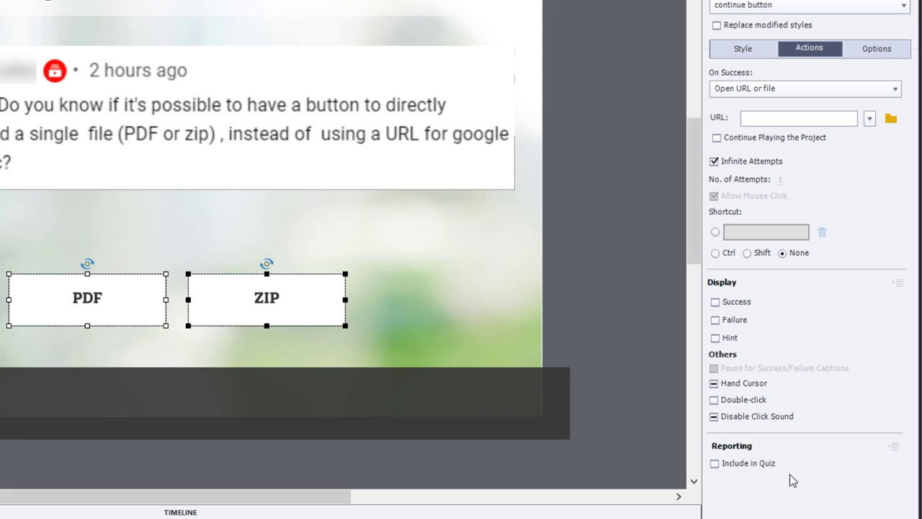
left_click(728, 385)
left_click(767, 417)
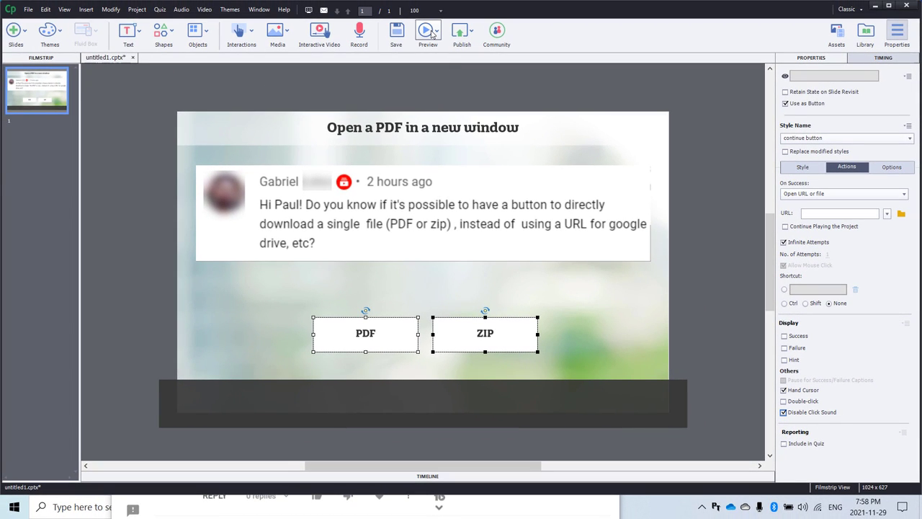
Step: Preview the project in the browser, test the PDF button, and return to the preview page
left_click(432, 34)
left_click(444, 62)
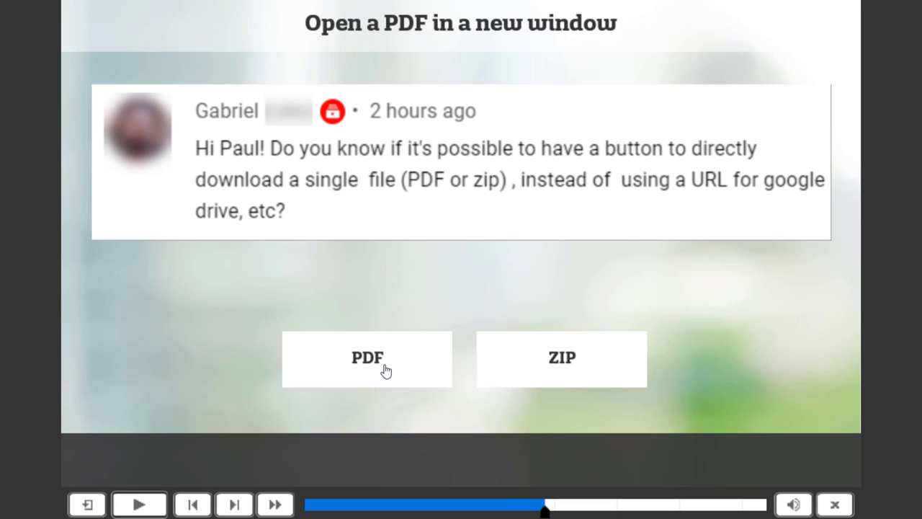
left_click(380, 366)
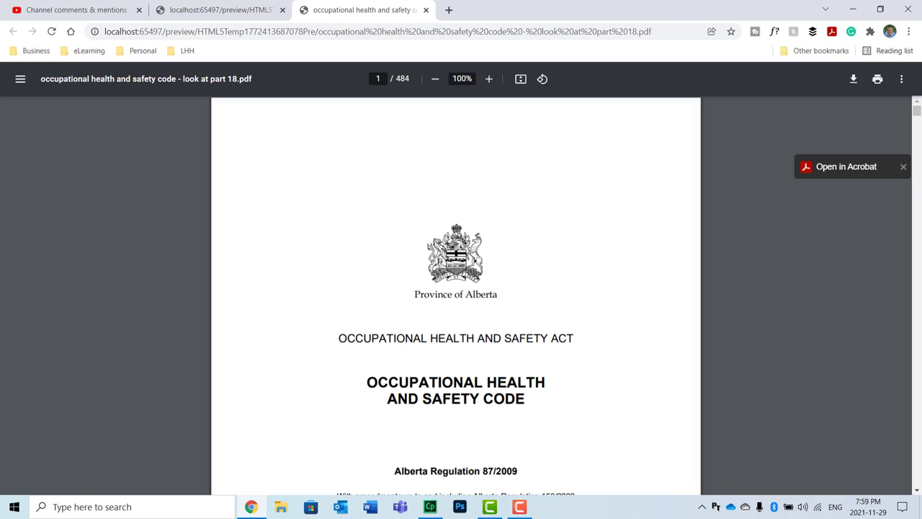
left_click(191, 16)
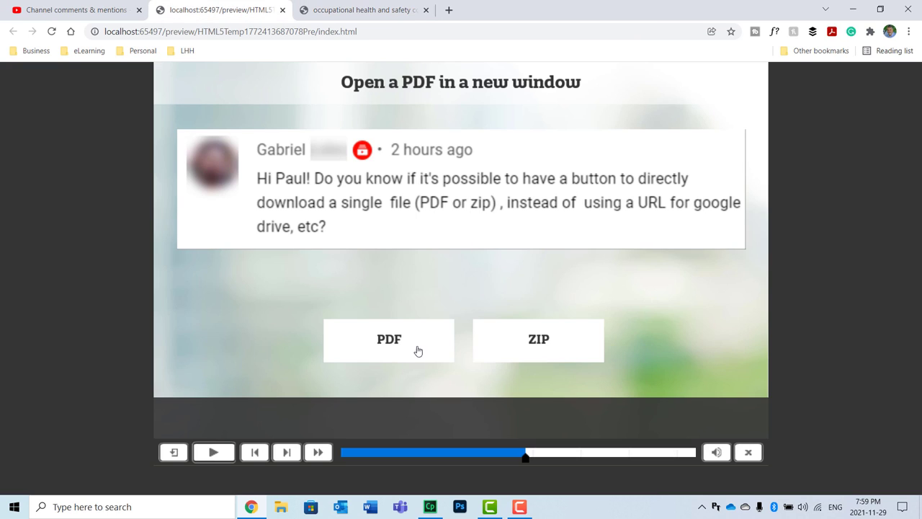
Step: Test the ZIP button's download in the preview, cancel saving the file to the Desktop, and close the browser
left_click(541, 341)
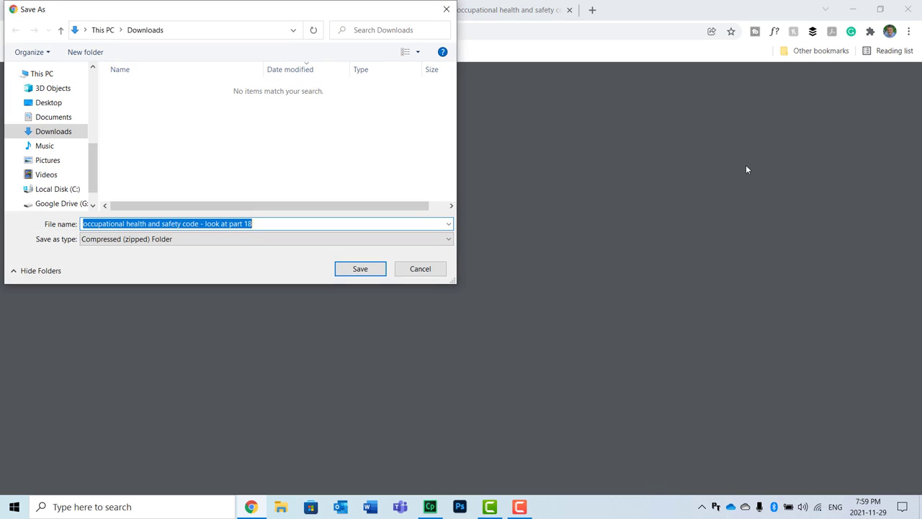
left_click(50, 102)
left_click(422, 274)
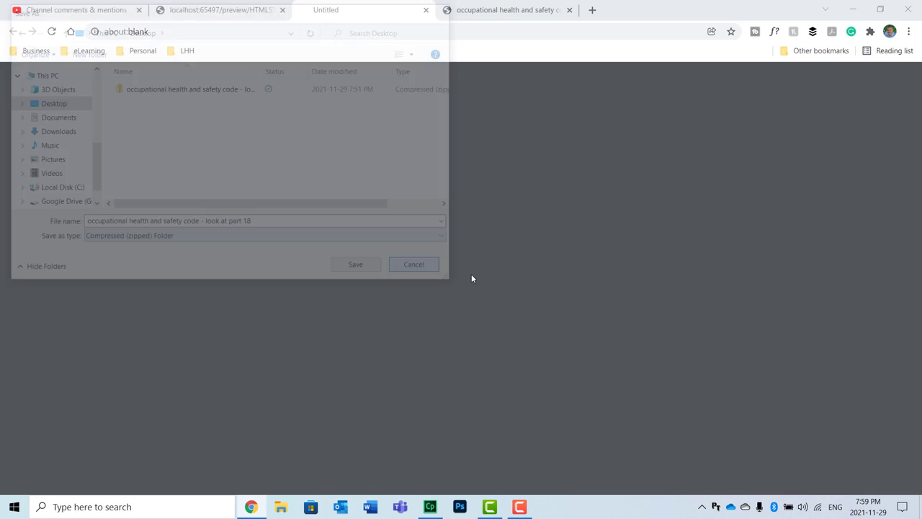
left_click(908, 10)
Step: Publish the project to the computer as zipped HTML5 with scalable HTML content, titled "test project"
left_click(465, 36)
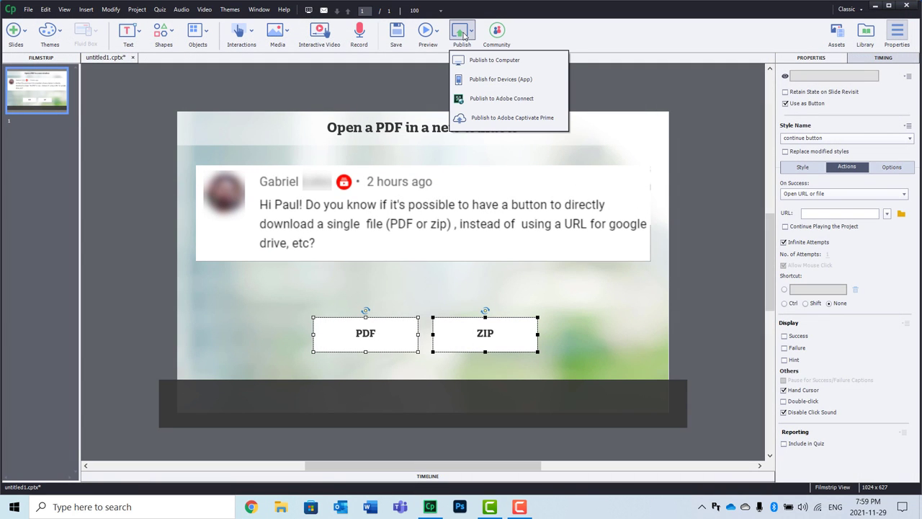
left_click(484, 61)
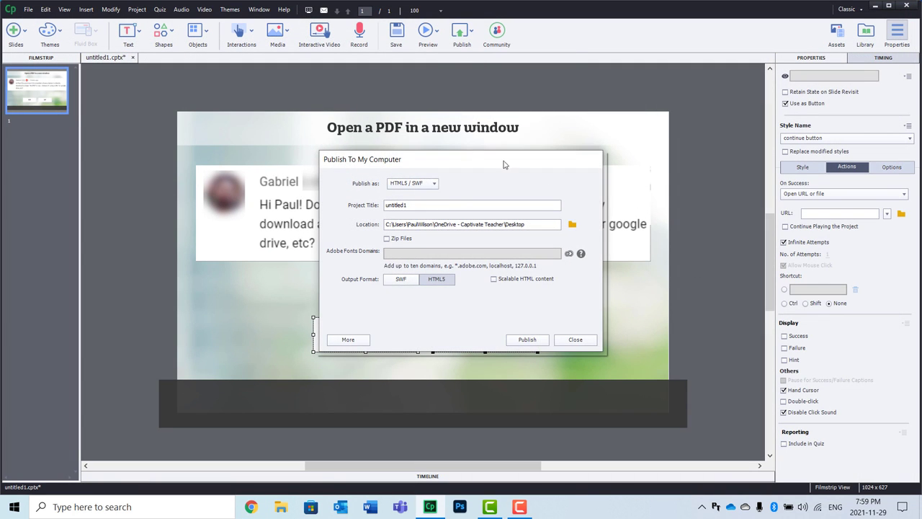
left_click(387, 239)
left_click(523, 280)
double_click(415, 204)
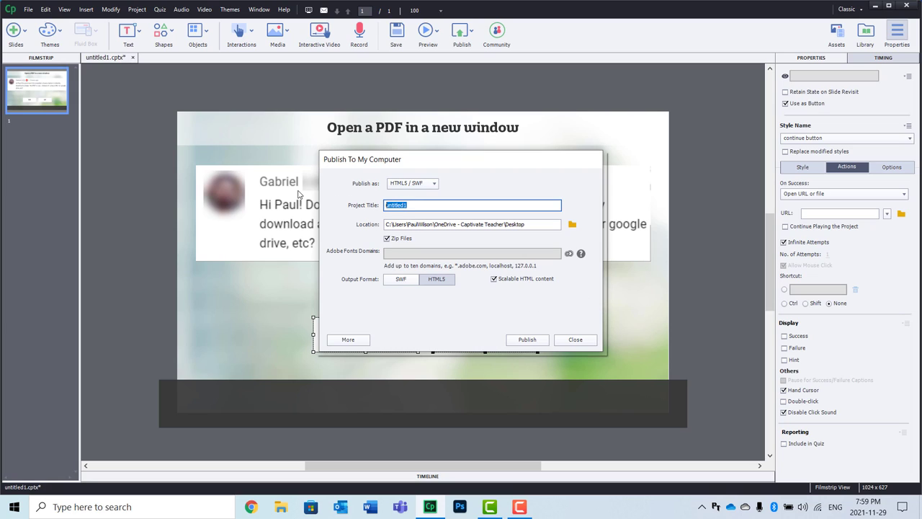
type("test project")
left_click(526, 339)
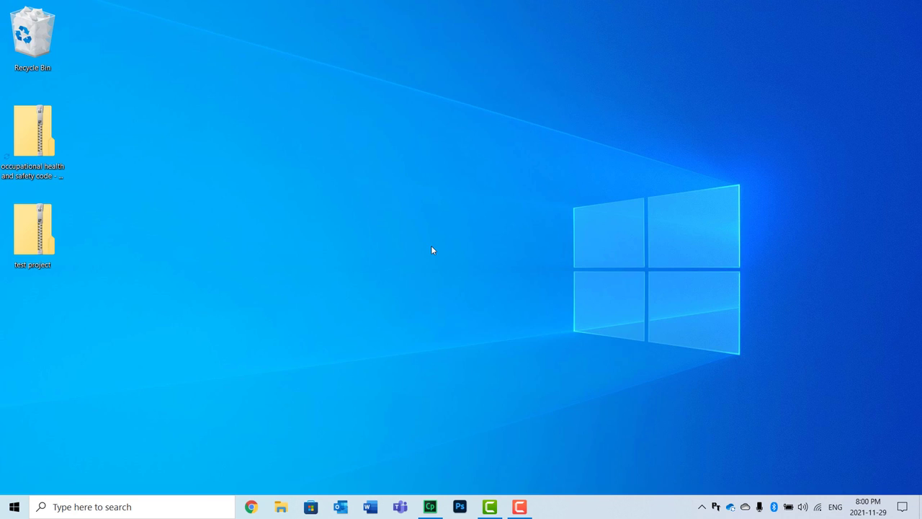
Step: Open the extracted "test project" folder on the desktop to examine its published files, and switch back to Adobe Captivate
double_click(29, 332)
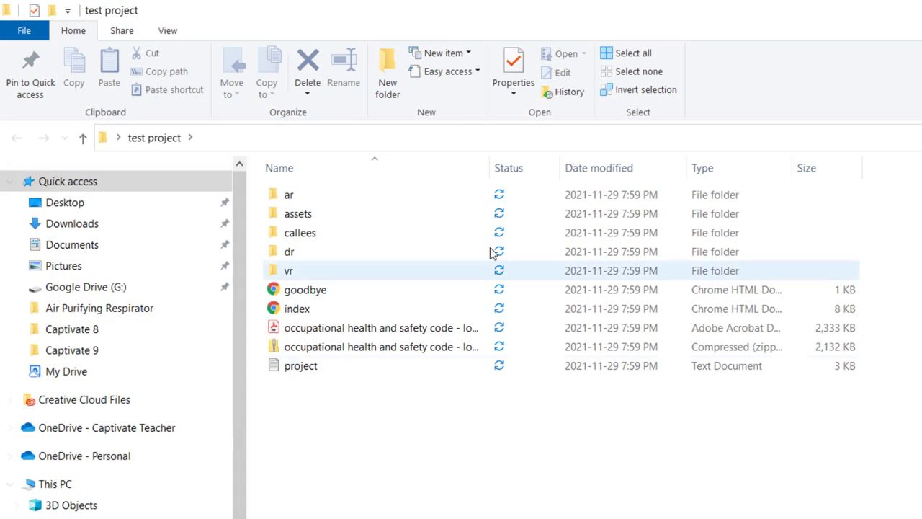
left_click_drag(496, 165, 694, 169)
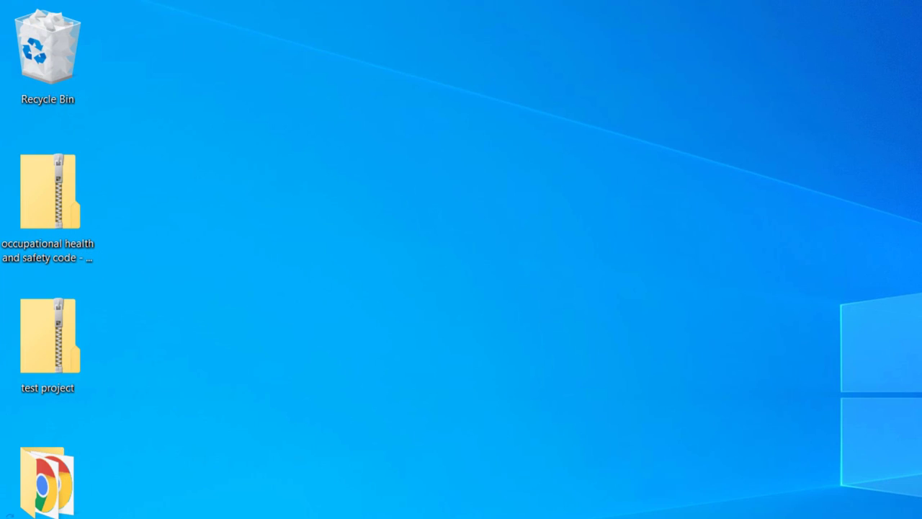
left_click(430, 506)
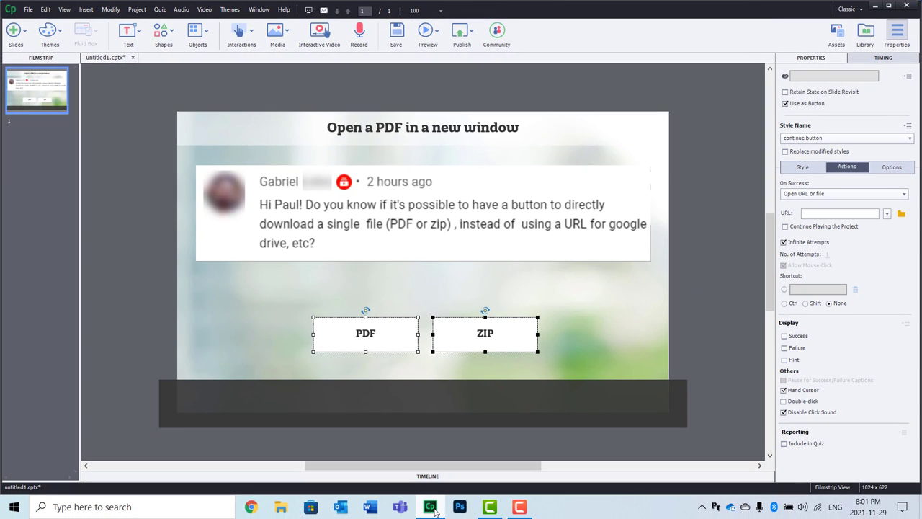